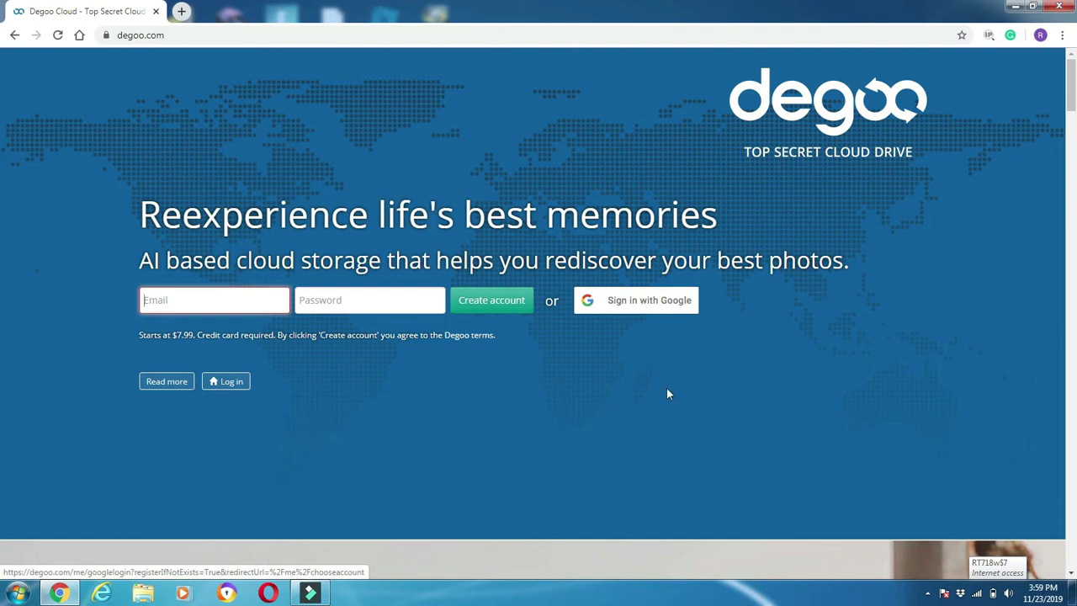
Sign in to Degoo with Google, using the first listed account.
click(653, 309)
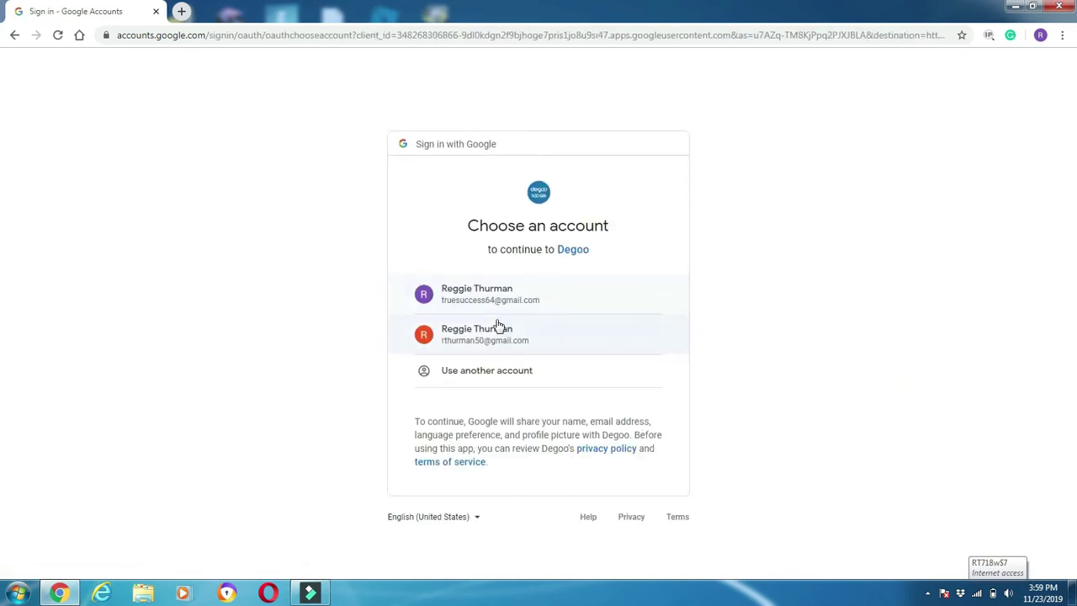
click(486, 301)
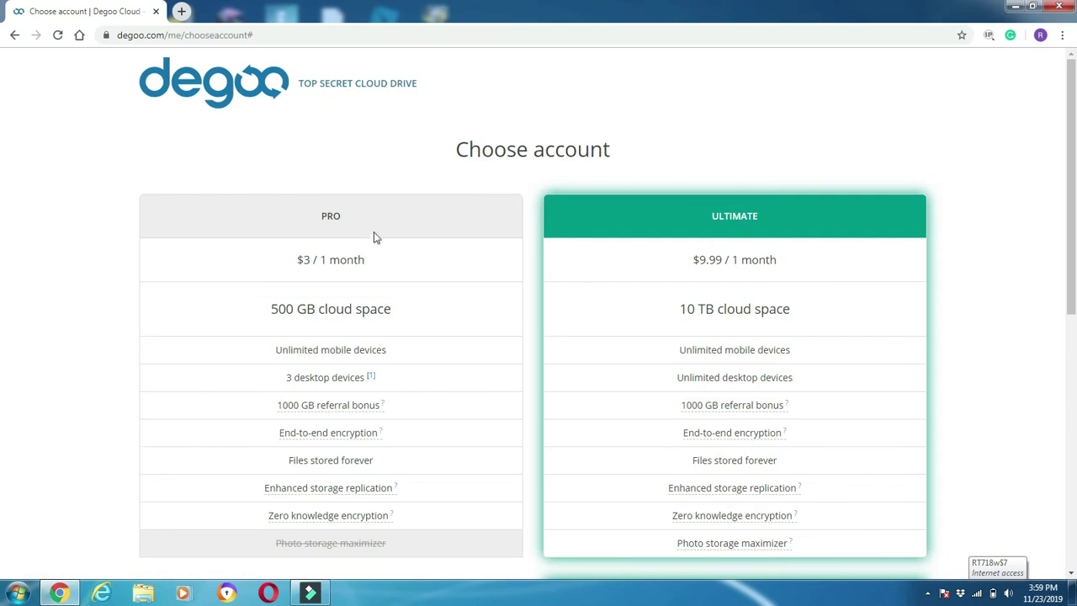
Compare the prices, cloud space and features of the Pro and Ultimate plans, dismissing the Windows color scheme prompt.
scroll(377, 236, down, 2)
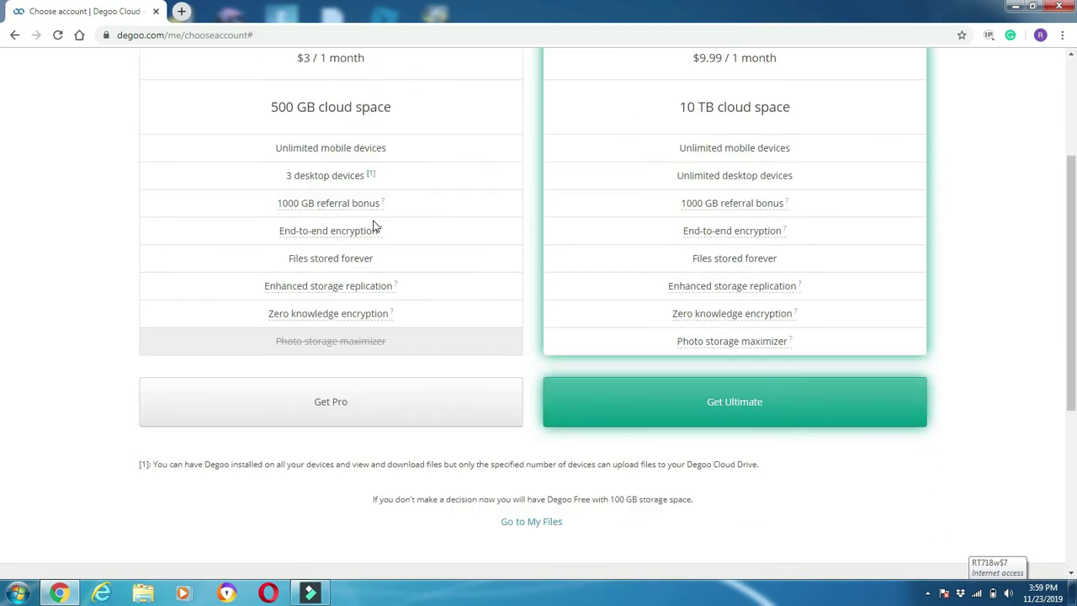
scroll(377, 227, up, 2)
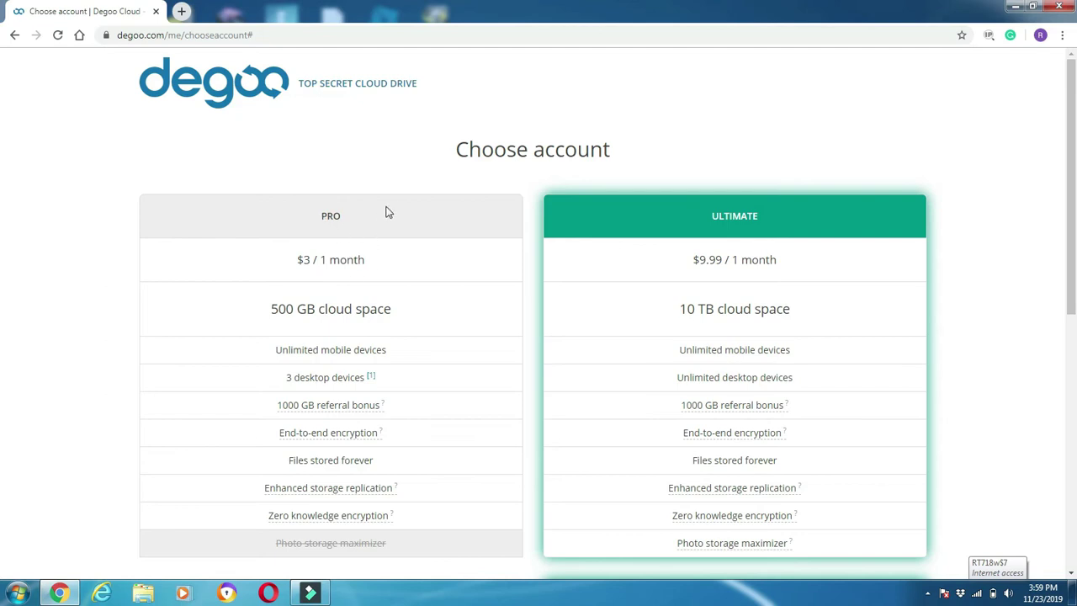
scroll(336, 253, down, 1)
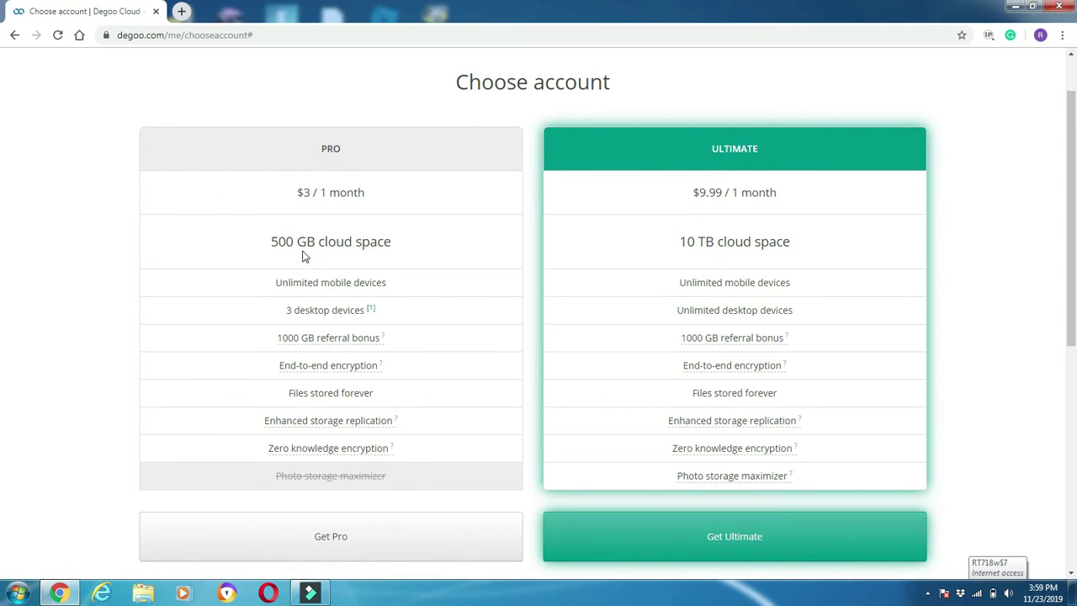
scroll(353, 199, down, 1)
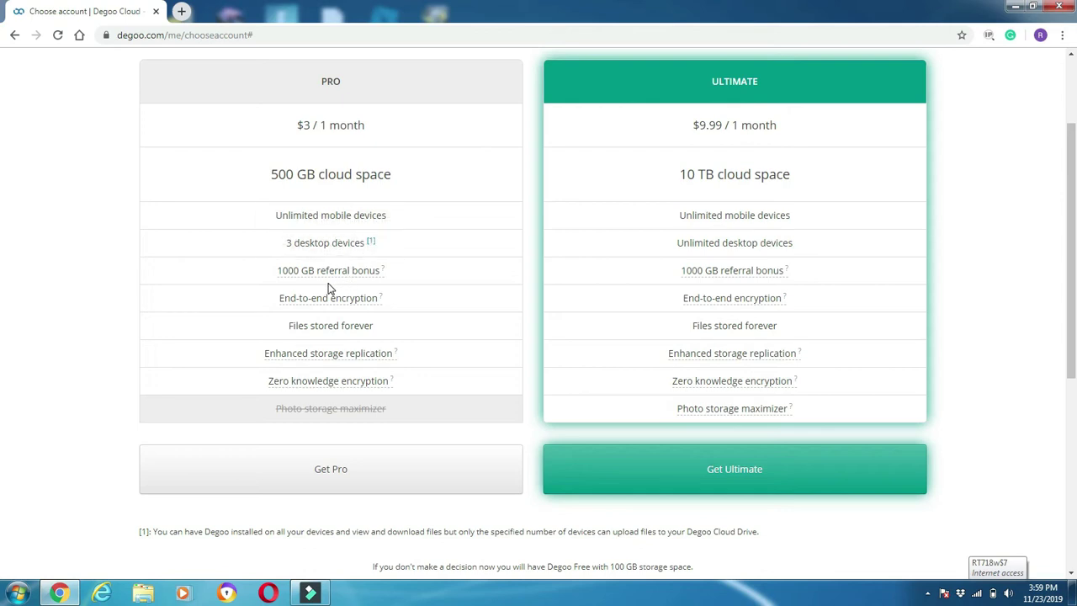
mouse_move(306, 281)
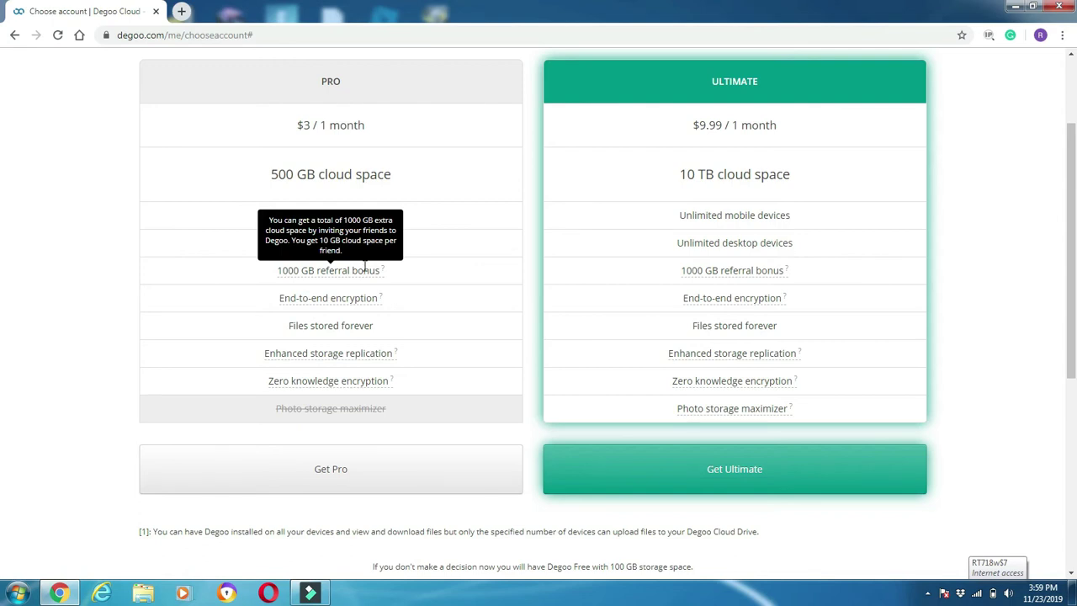
scroll(362, 278, down, 3)
scroll(344, 278, up, 1)
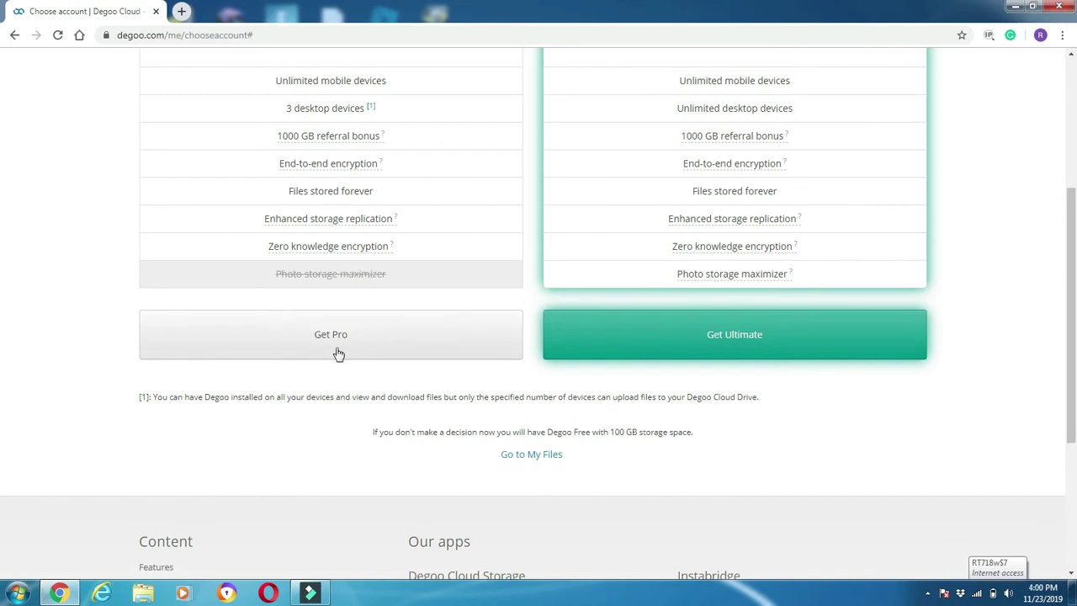
scroll(625, 290, up, 3)
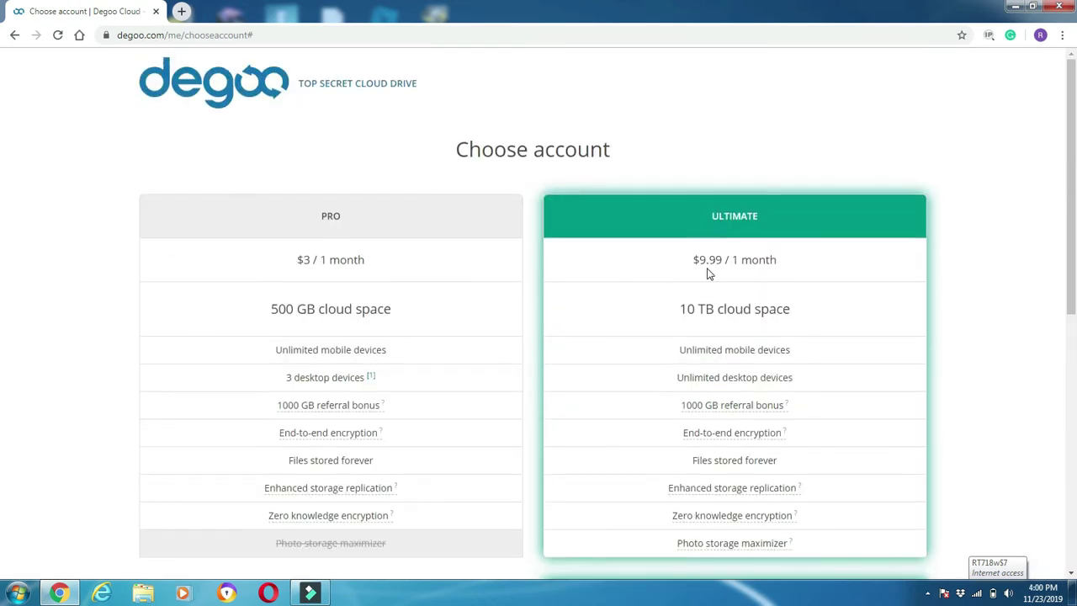
scroll(707, 272, down, 1)
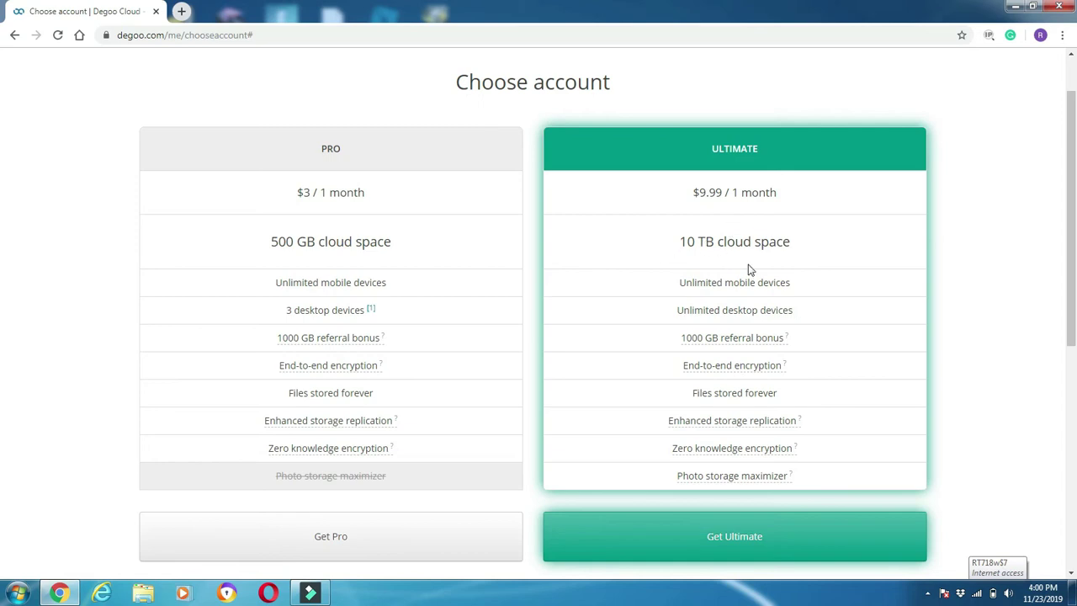
scroll(749, 268, down, 1)
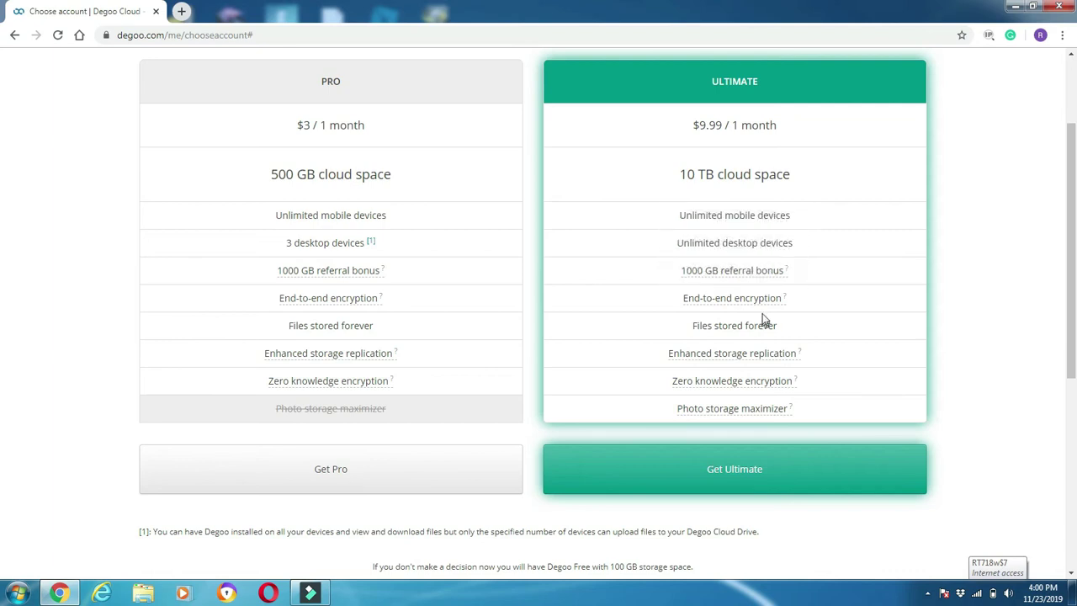
mouse_move(759, 299)
scroll(409, 199, up, 2)
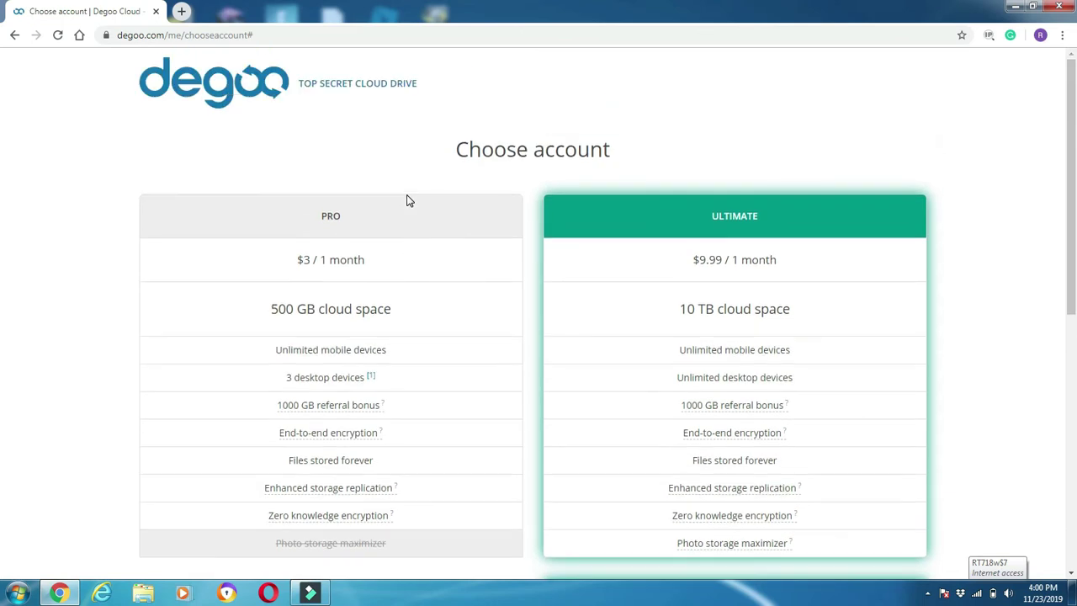
scroll(409, 199, down, 1)
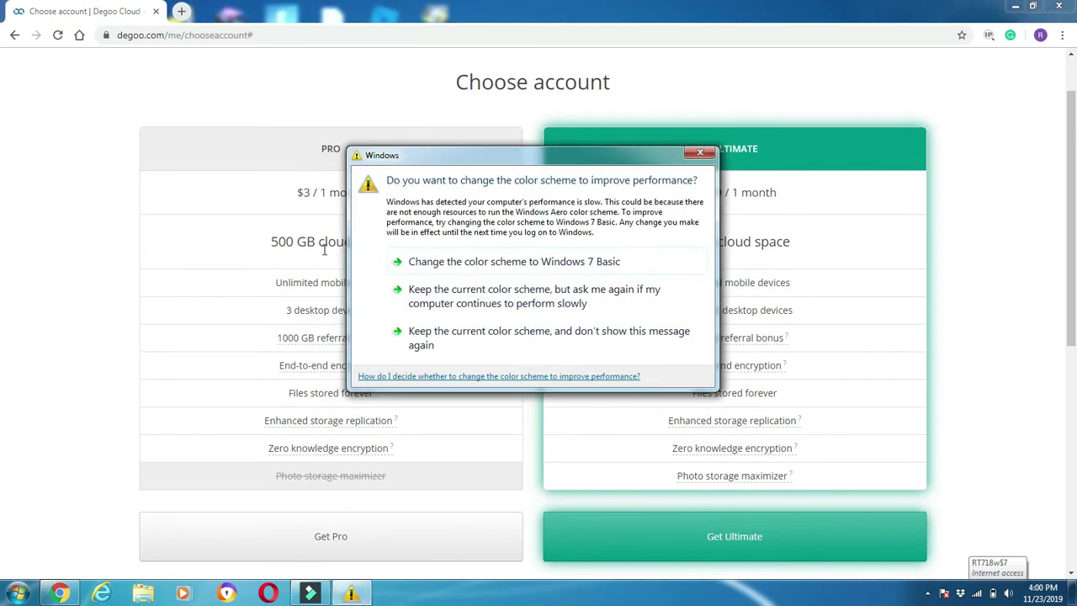
click(700, 152)
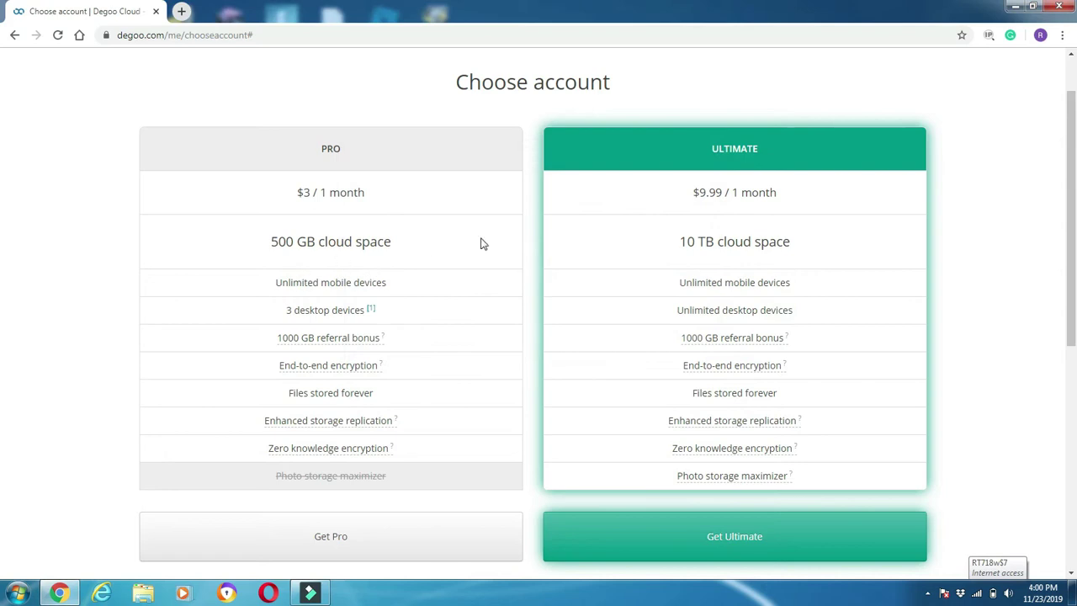
Skip the paid plans and continue to the files with the free 100 GB account.
scroll(526, 246, down, 5)
scroll(526, 246, down, 1)
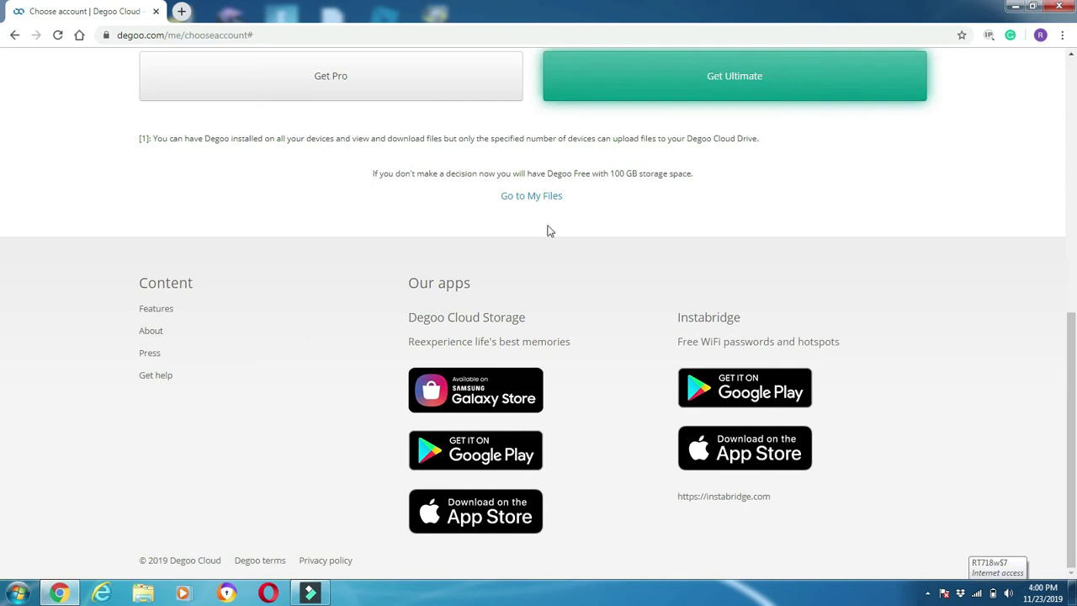
click(527, 199)
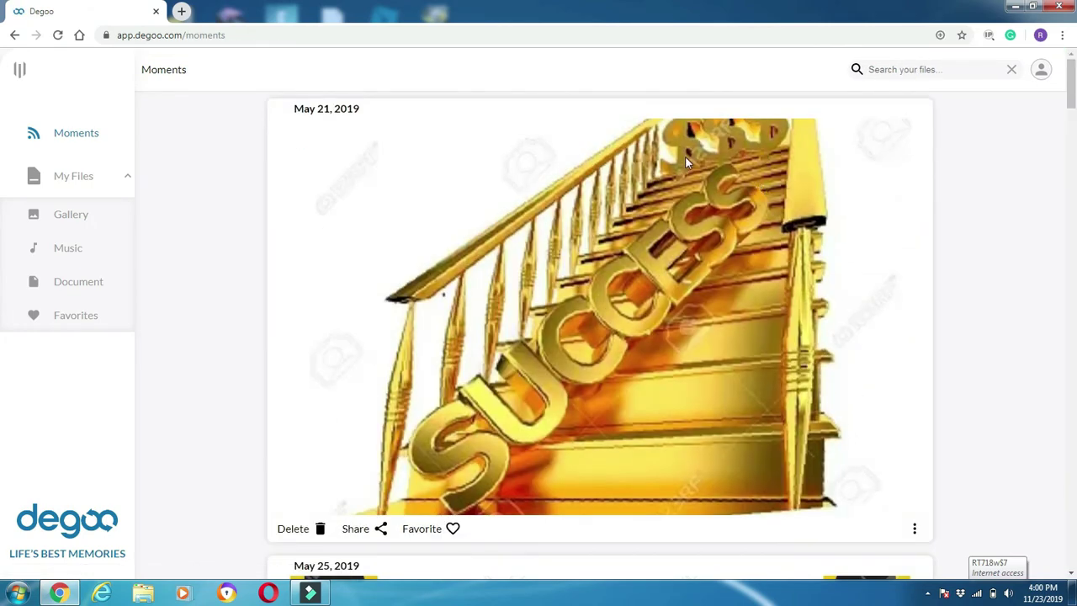
Look through the Moments feed and open the Web (2019-10-02) folder in My Files.
scroll(686, 156, down, 12)
scroll(595, 270, down, 8)
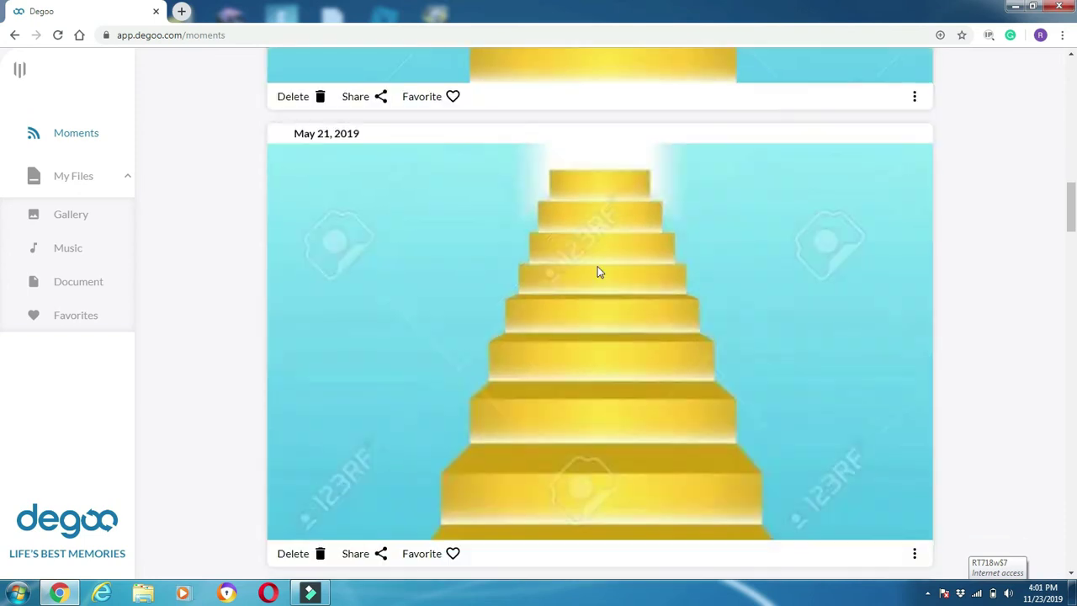
scroll(597, 270, down, 4)
scroll(599, 272, down, 10)
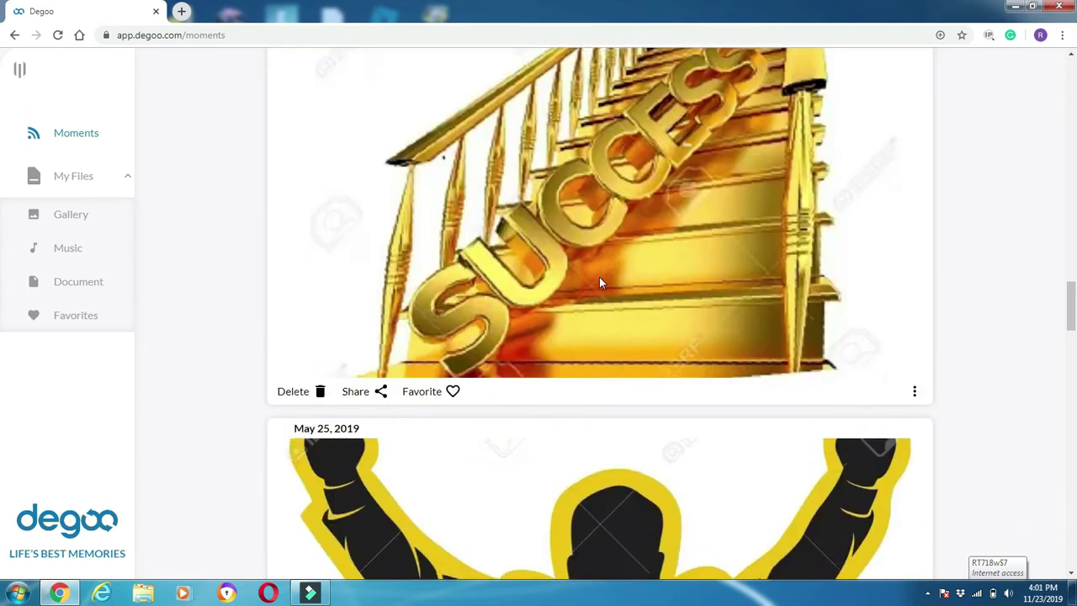
scroll(602, 265, up, 15)
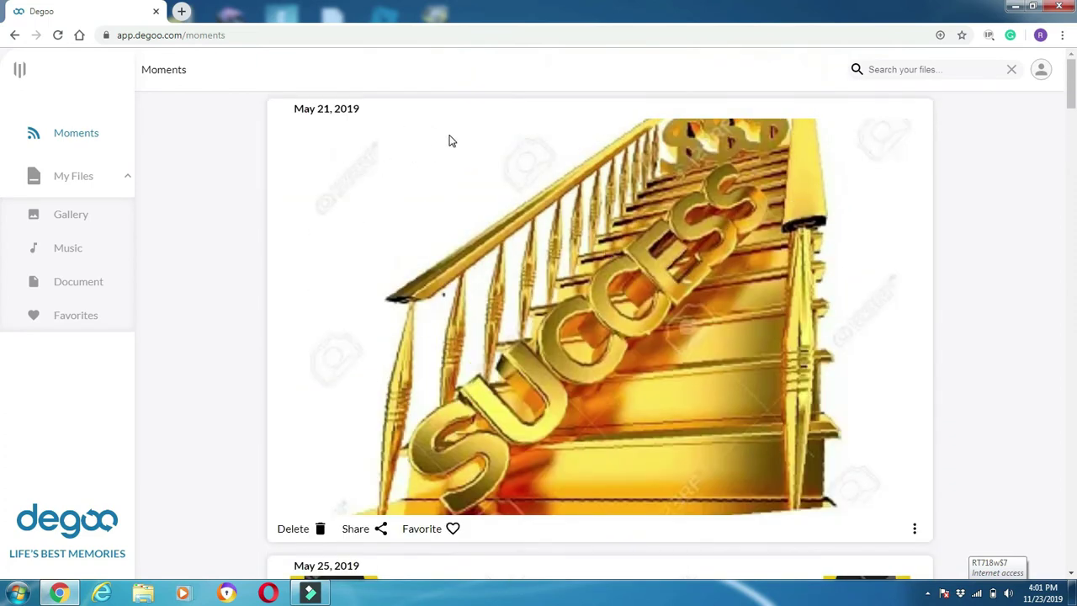
click(75, 178)
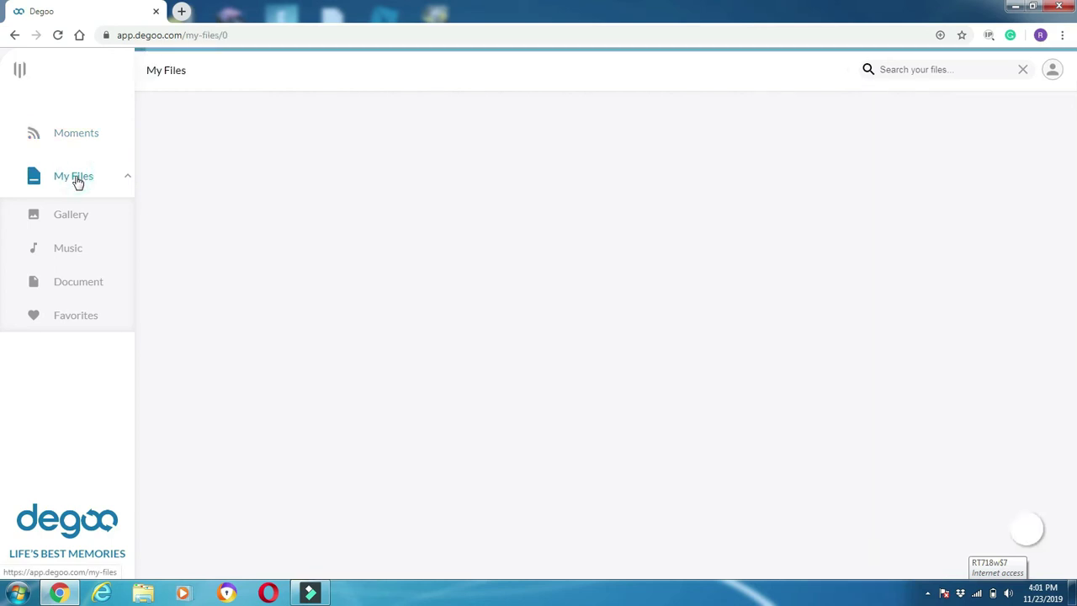
click(569, 344)
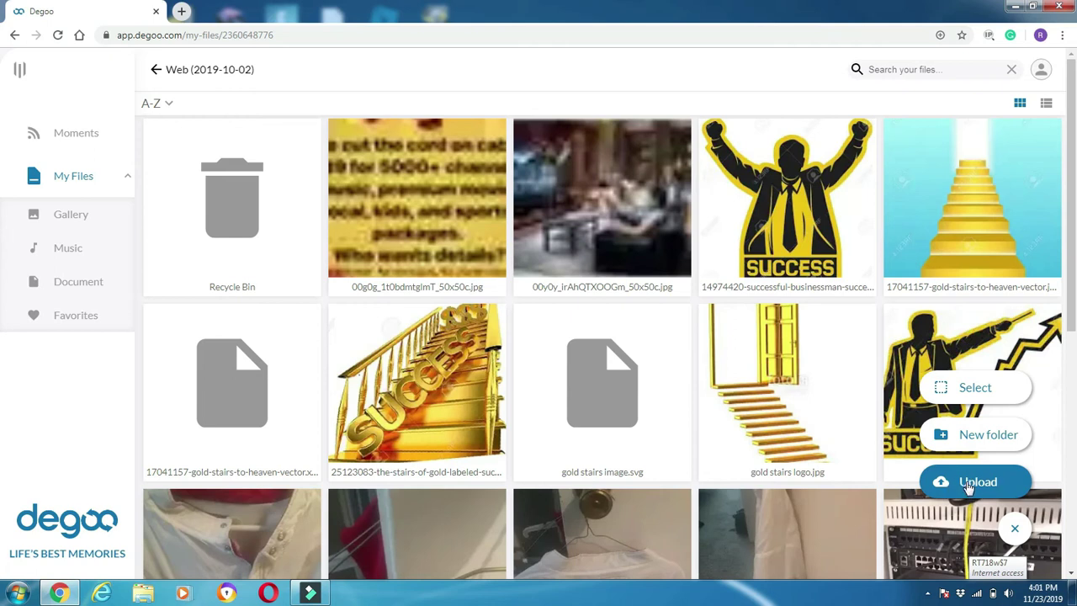
Start an upload from the device and browse to the files in the Documents library.
click(975, 485)
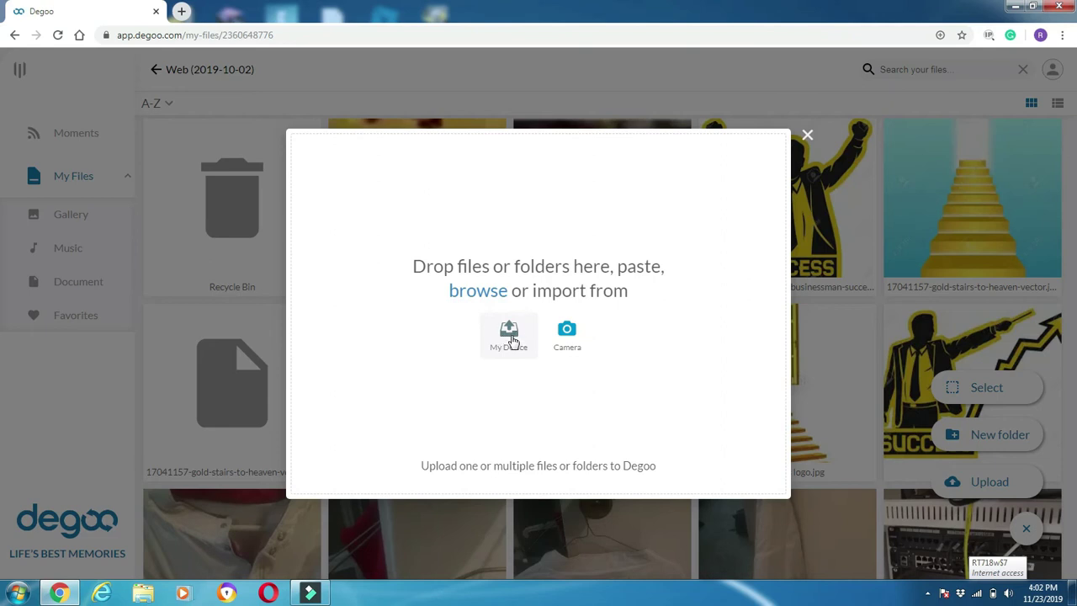
click(511, 337)
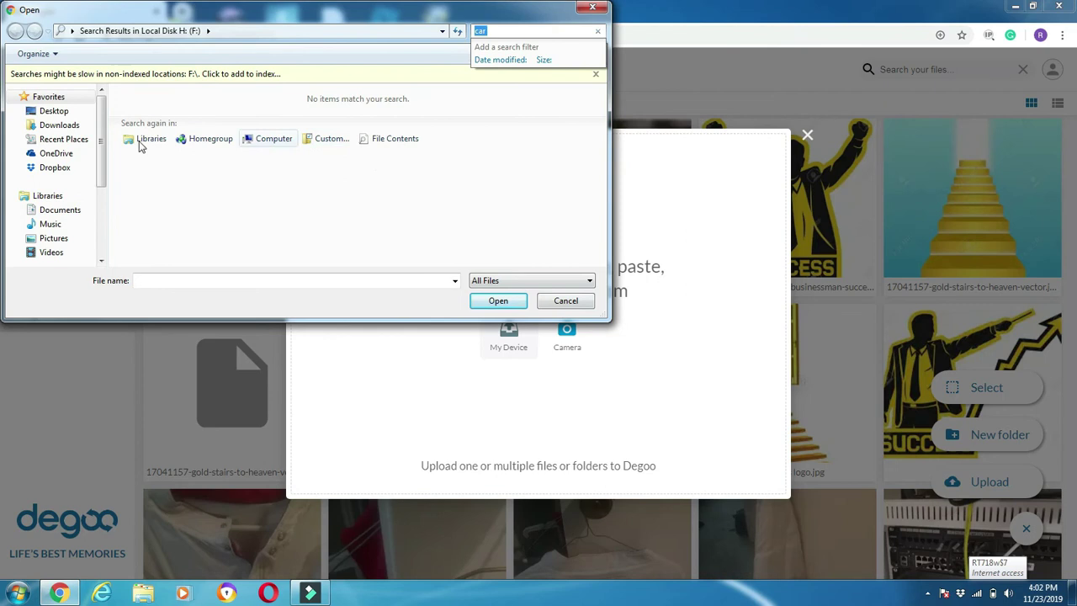
drag(99, 114, 109, 144)
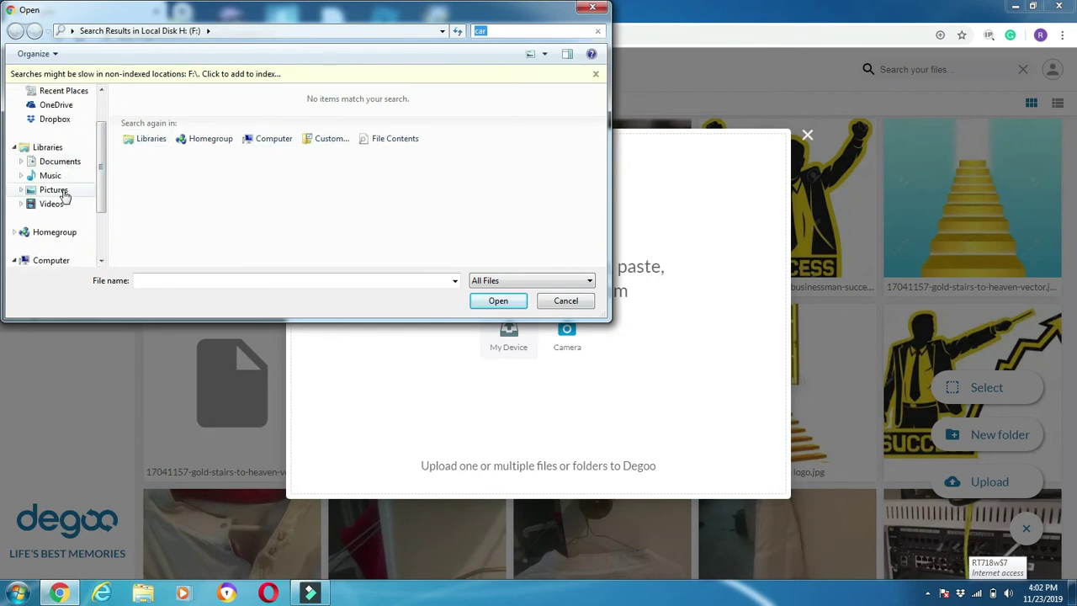
click(64, 163)
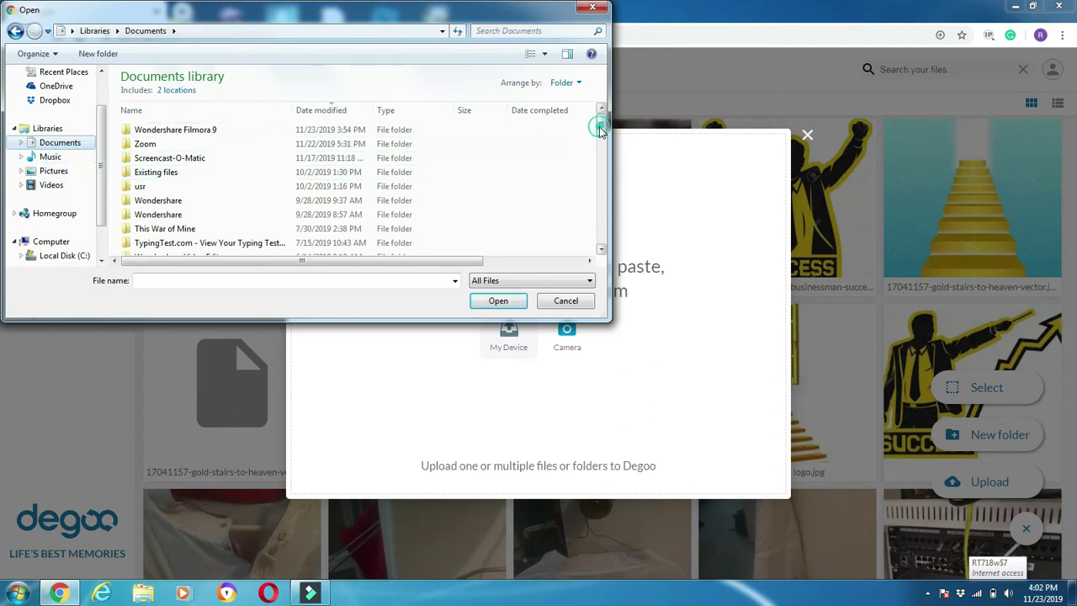
drag(601, 124, 593, 158)
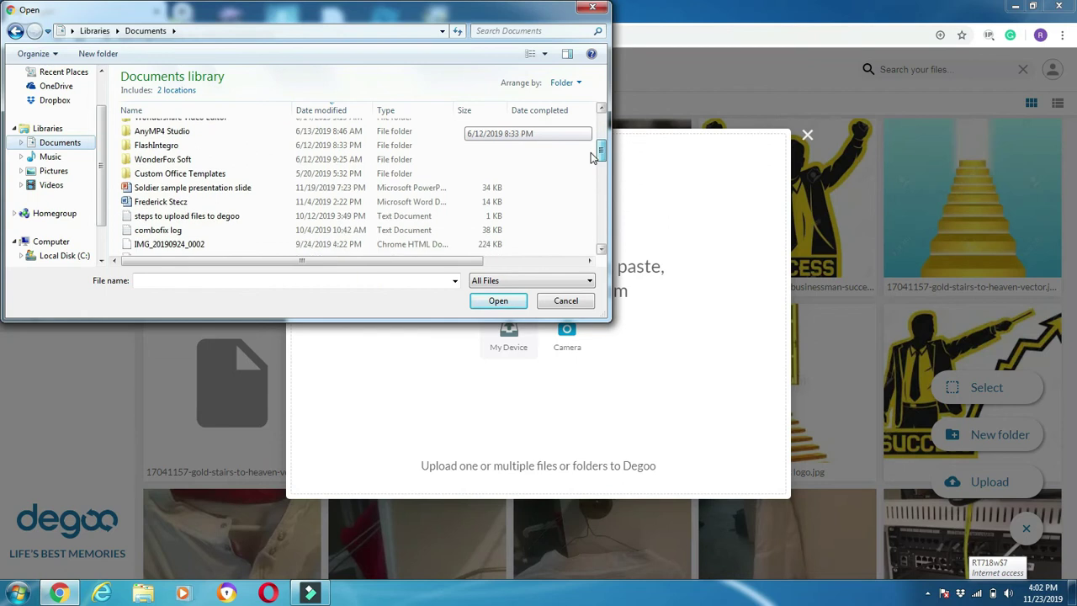
Select the files "Soldier sample presentation slide" and "steps to upload files to degoo" together.
click(225, 192)
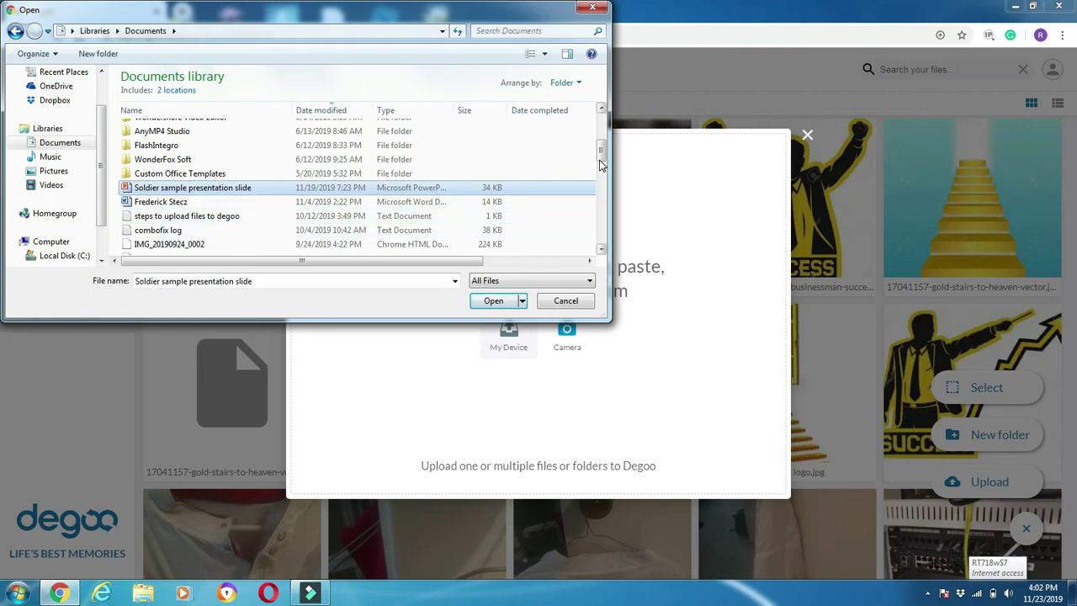
drag(601, 157, 601, 163)
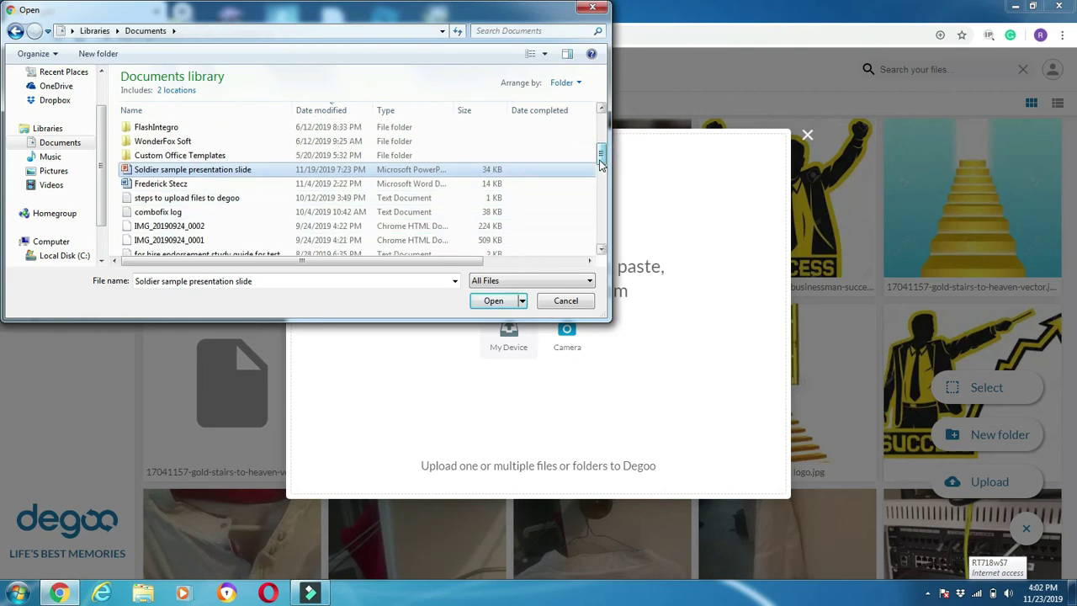
ctrl+click(195, 200)
scroll(240, 215, up, 1)
scroll(240, 215, down, 2)
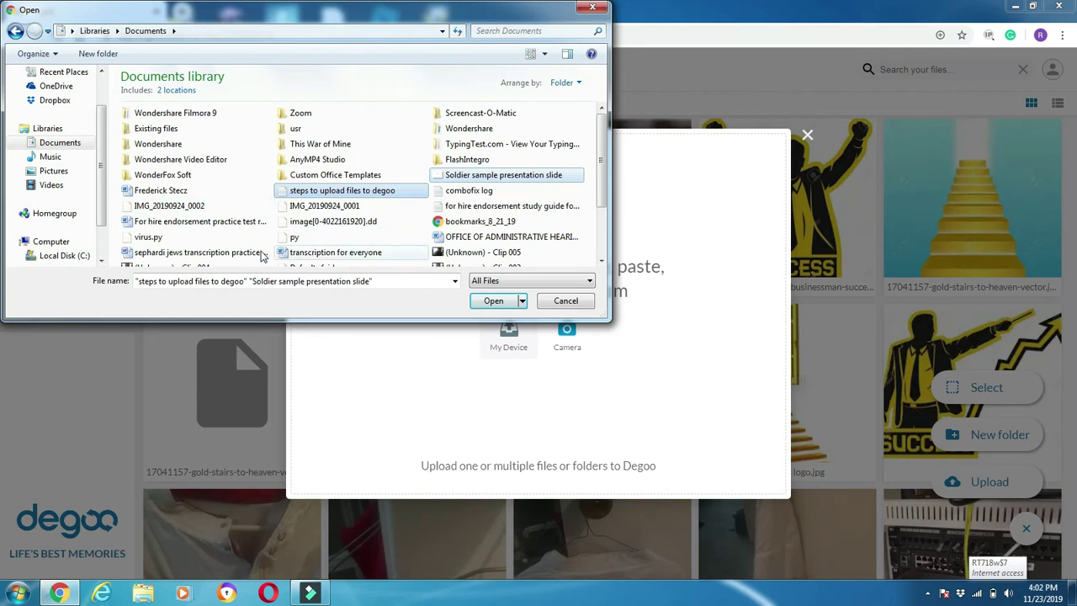
Add "For hire endorsement practice test results", "sephardi jews transcription practice exercise", the TypingTest.com item and "transcription for everyone" to the selection.
ctrl+click(187, 222)
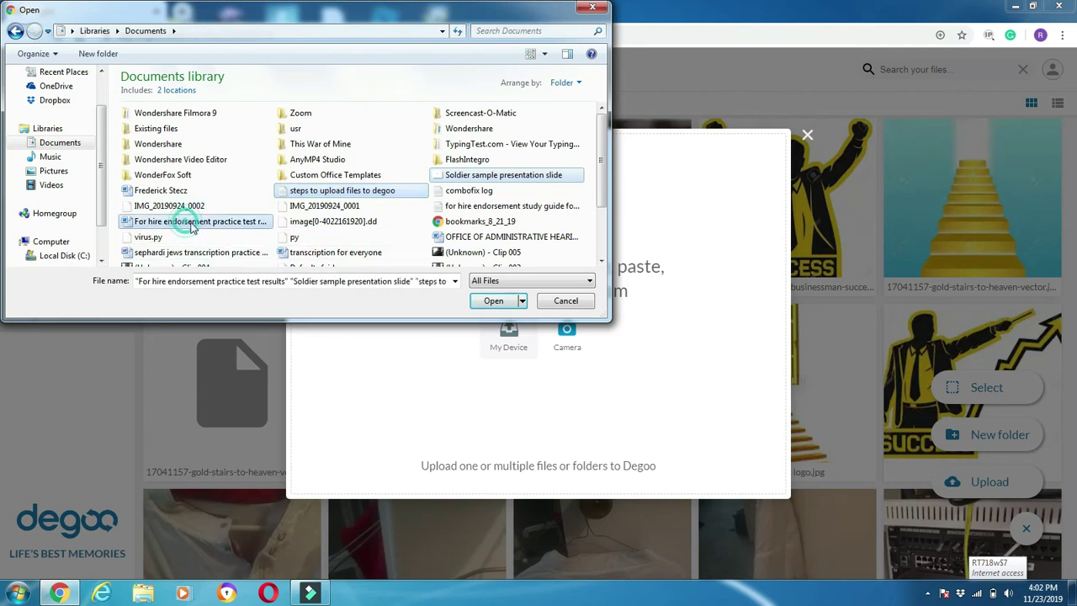
ctrl+click(190, 254)
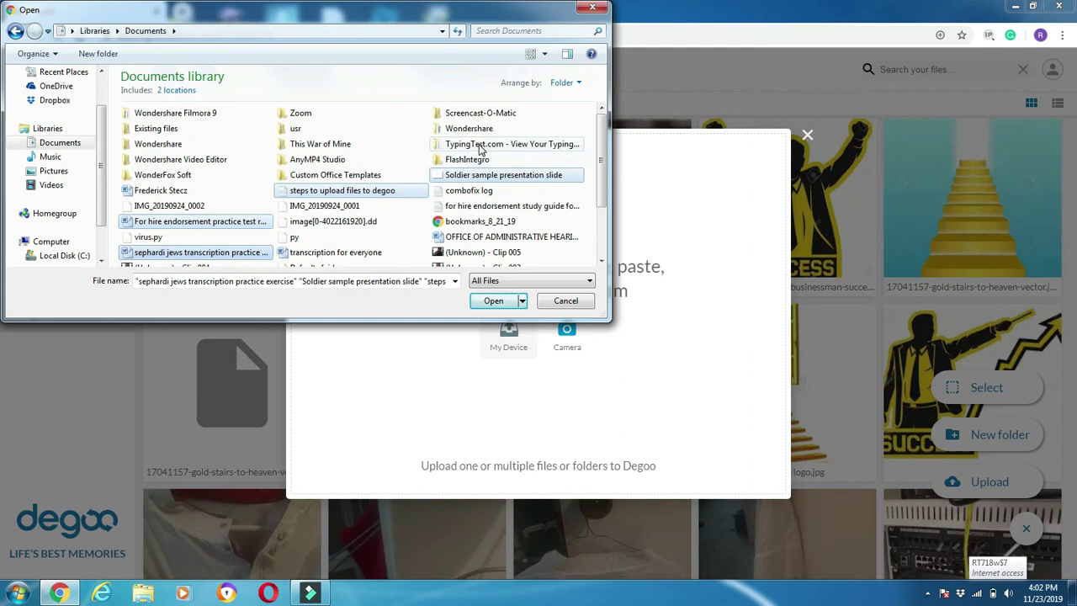
ctrl+click(482, 146)
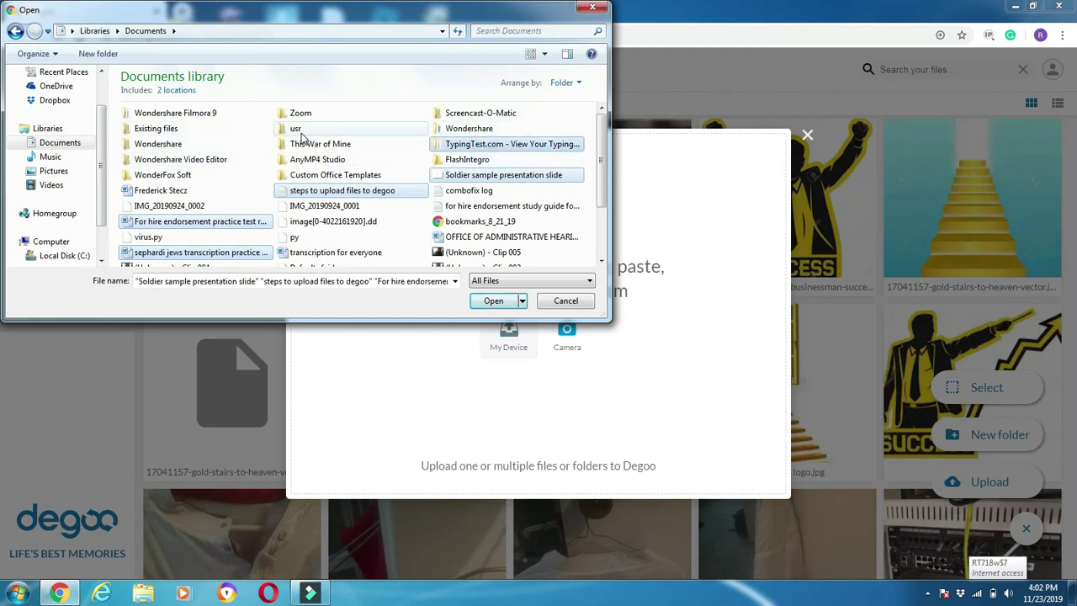
ctrl+click(313, 252)
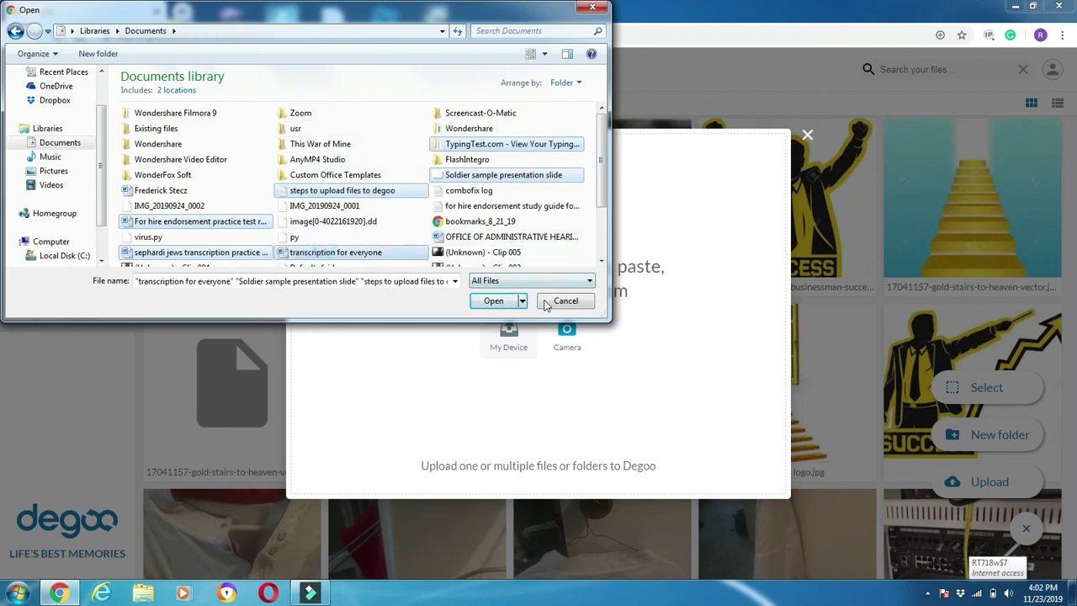
Upload the selected files to the Web (2019-10-02) folder and close the upload window.
click(494, 301)
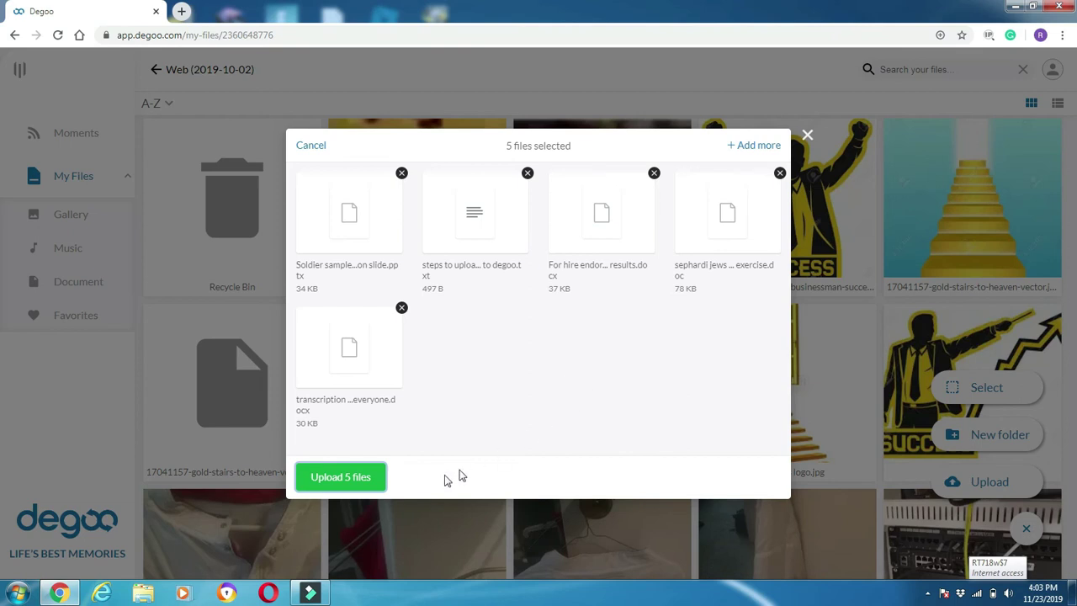
click(337, 480)
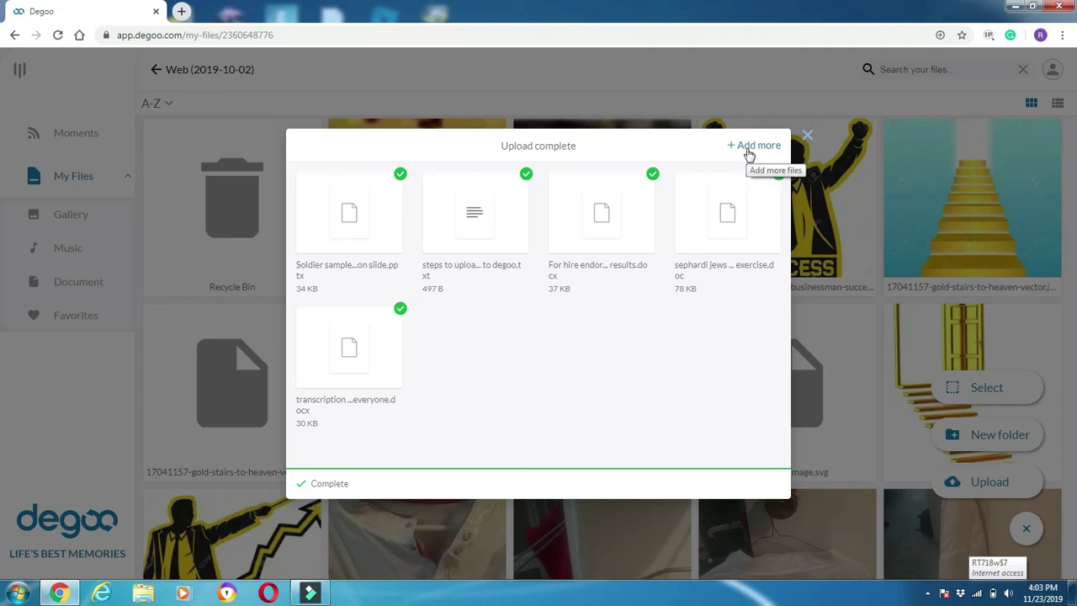
click(808, 140)
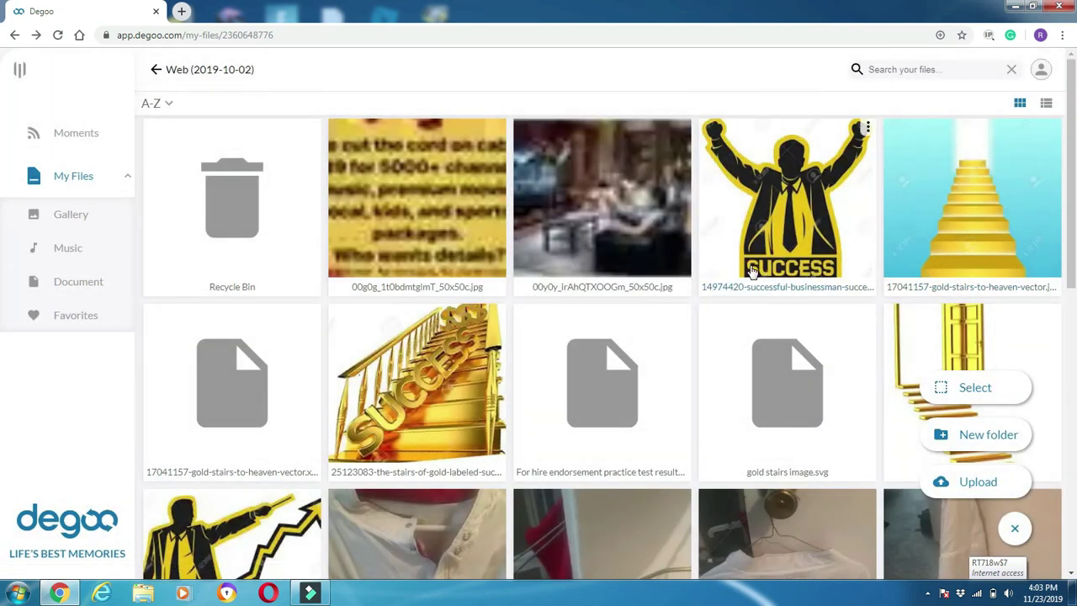
Look through the Web (2019-10-02) folder to check for the uploaded files.
scroll(754, 281, down, 3)
scroll(754, 281, down, 4)
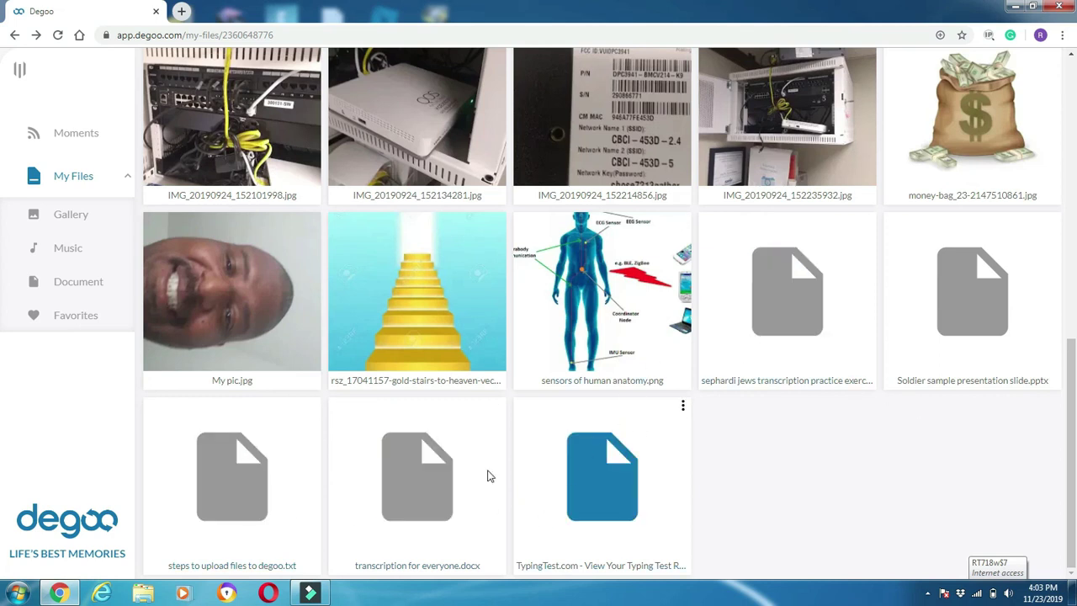
scroll(584, 423, up, 3)
scroll(613, 408, up, 5)
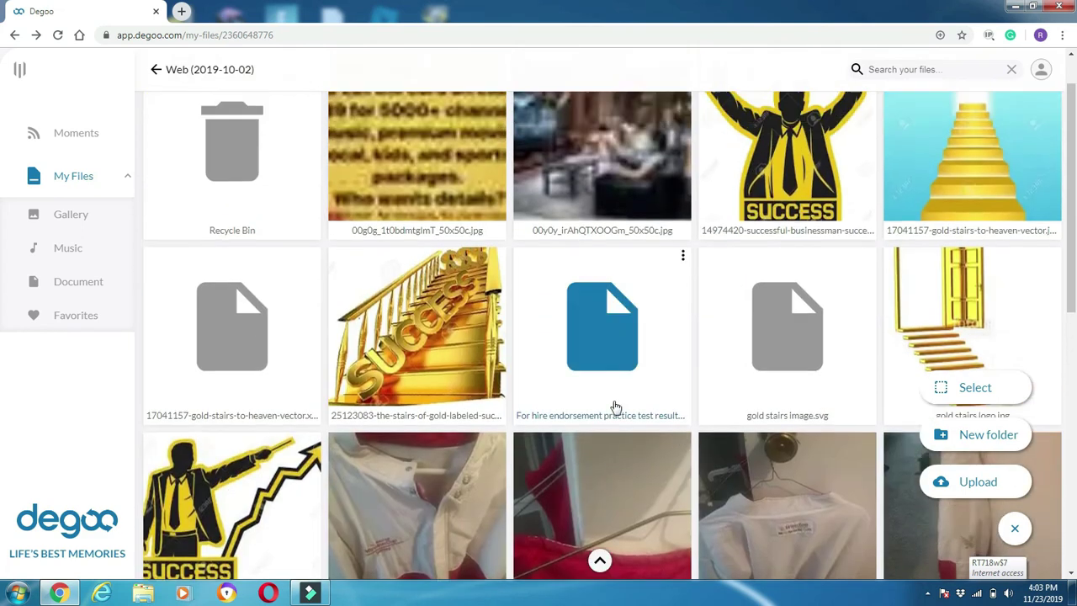